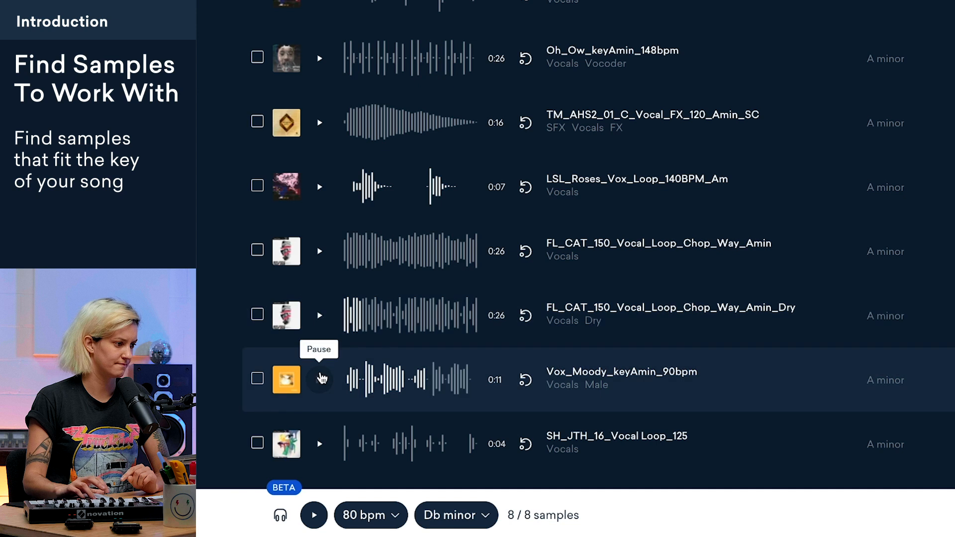
- Browse the A minor vocal samples and stop the preview of Vox_Moody_keyAmin_90bpm
scroll(513, 310, "down", 2)
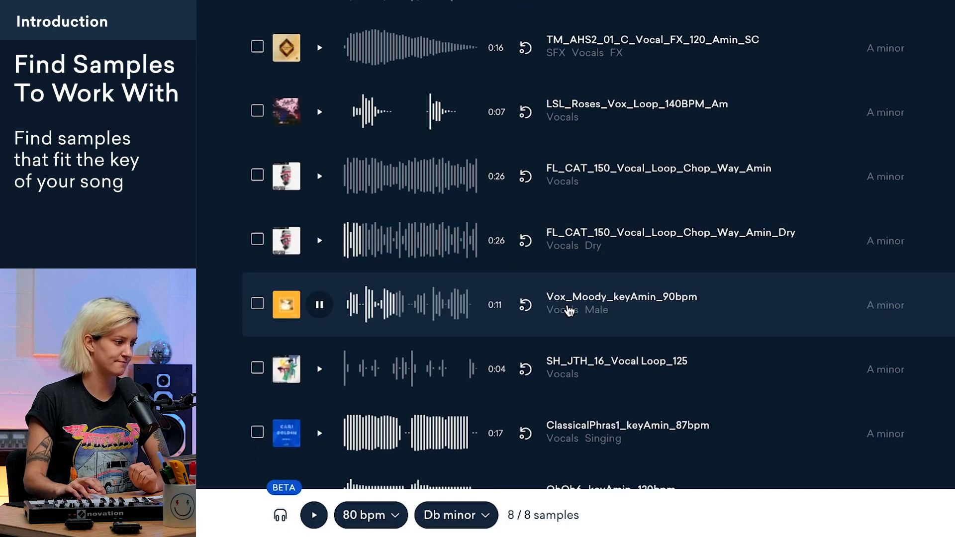
left_click(319, 306)
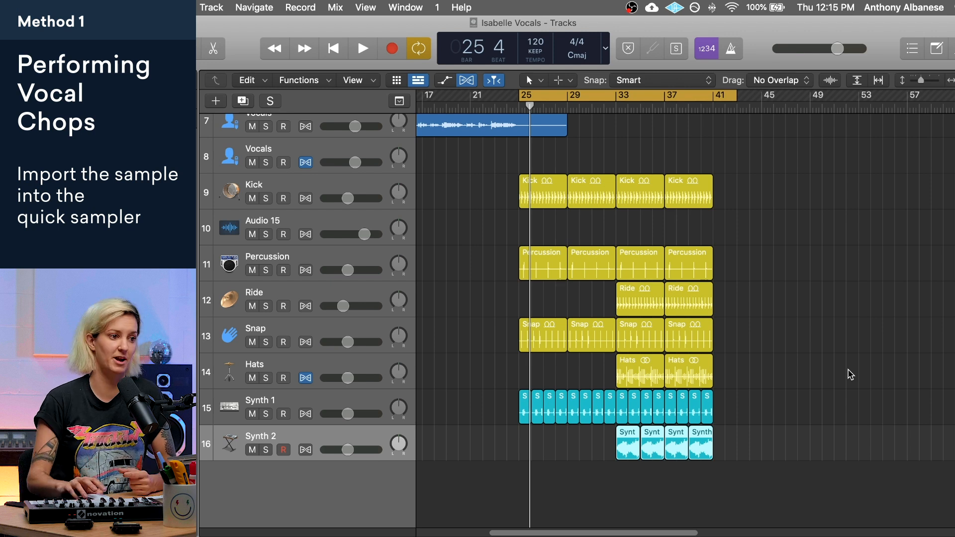
- In Logic Pro, load Vox_Moody_keyAmin_90bpm.wav from the Desktop into a Quick Sampler track and set the sampler to Slice mode
left_click(935, 52)
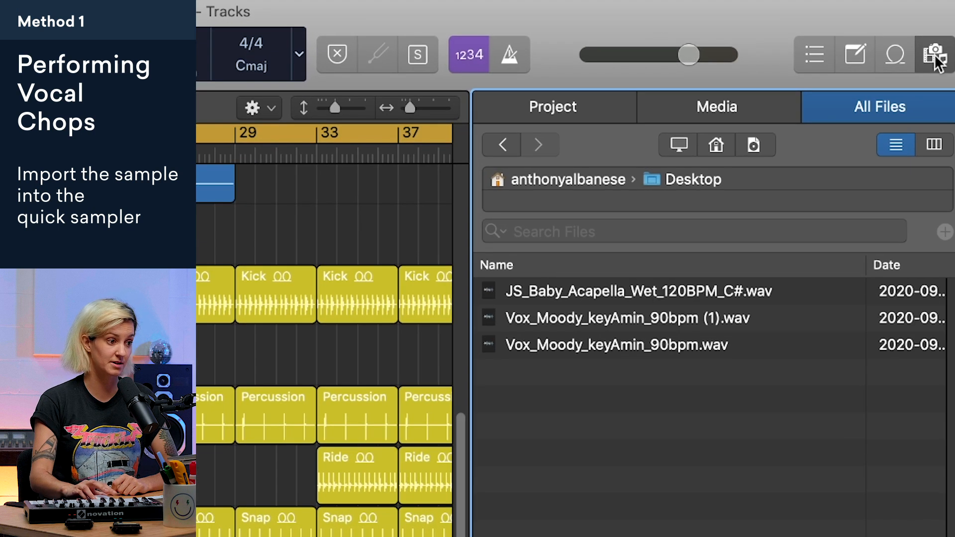
left_click_drag(592, 348, 302, 446)
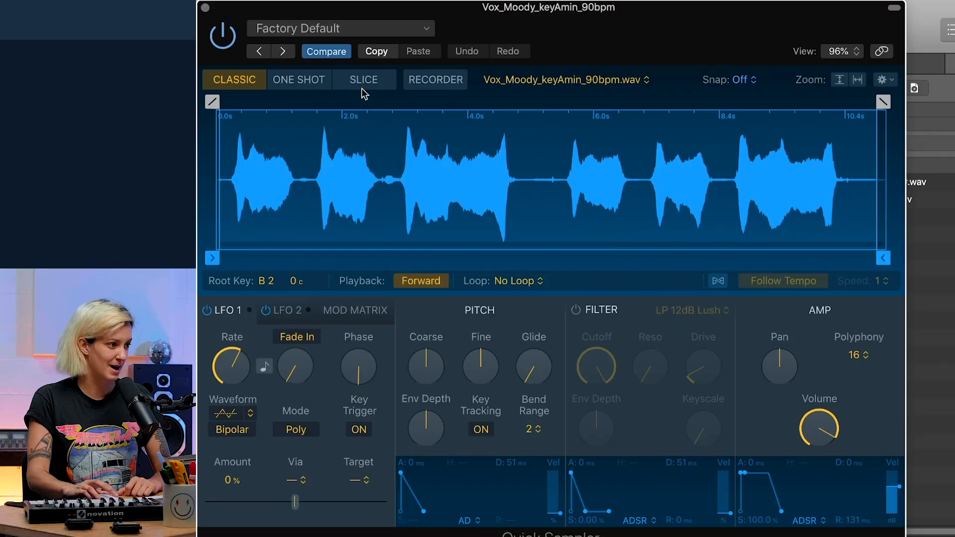
left_click(363, 80)
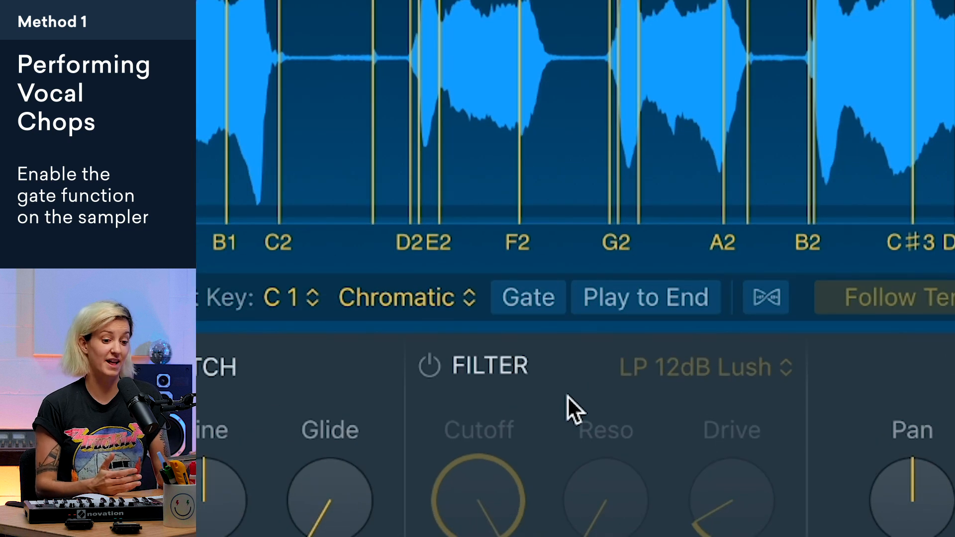
- Enable Gate for the slices and adjust the transient sensitivity, lowering it to 69 and raising it again
left_click(533, 304)
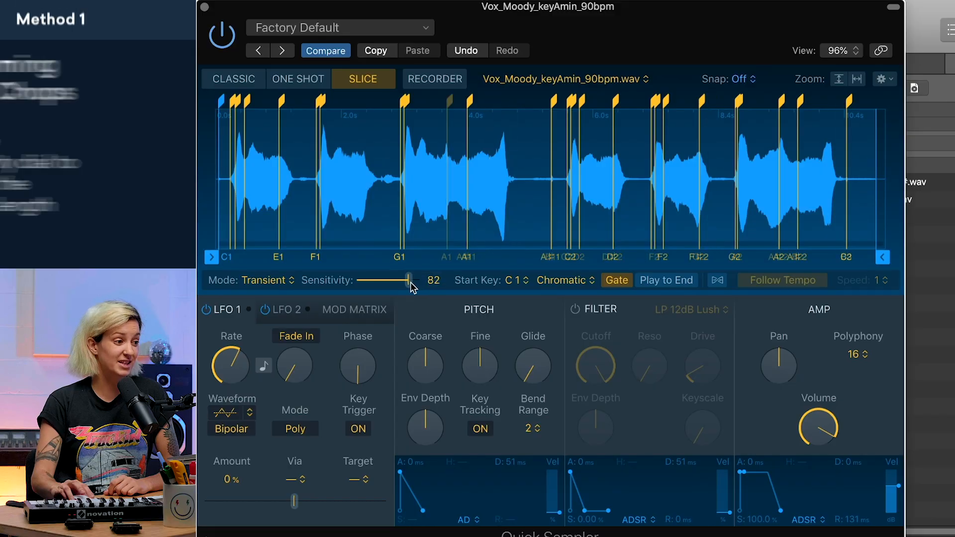
mouse_move(404, 281)
left_mouse_down()
mouse_move(389, 289)
mouse_move(426, 291)
mouse_move(404, 292)
left_mouse_up()
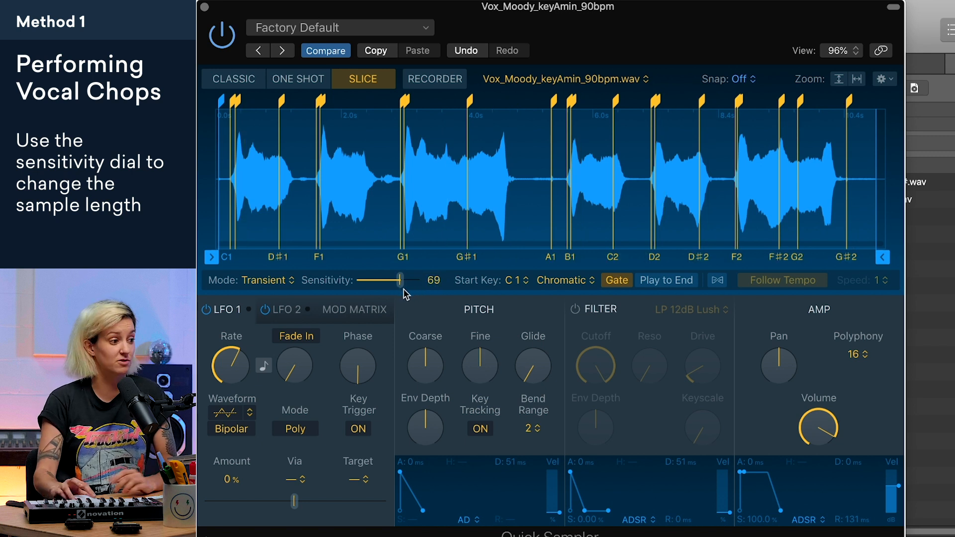
left_click_drag(404, 289, 418, 289)
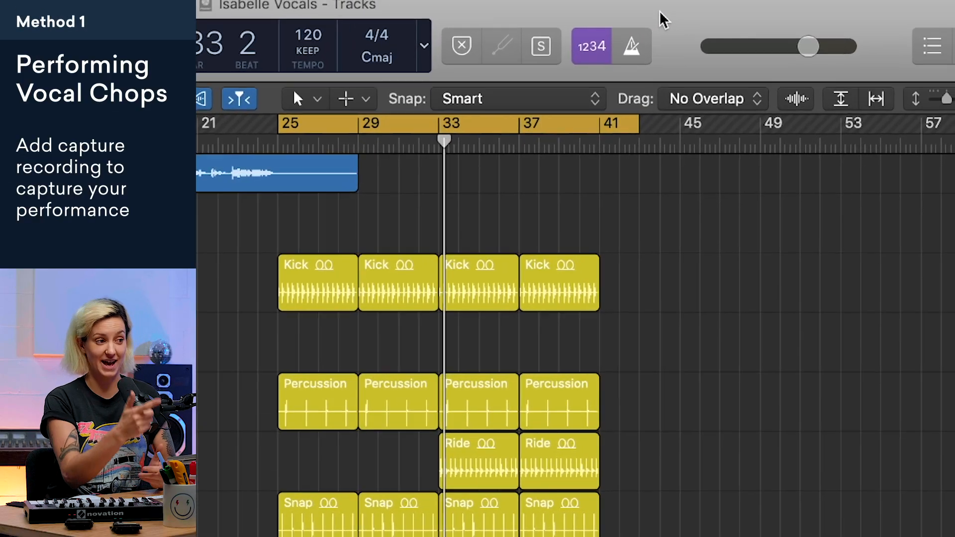
- Customize the control bar to include the Capture Recording function
right_click(797, 2)
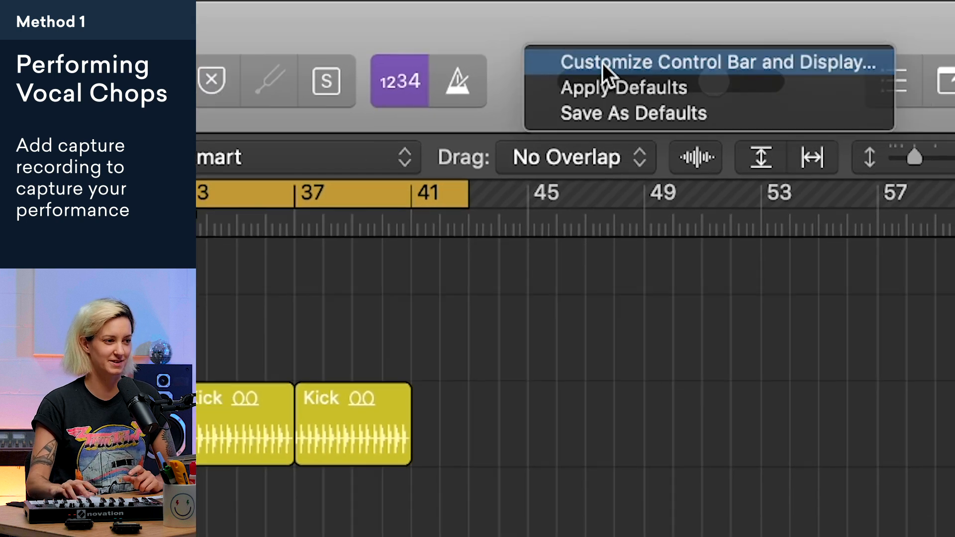
left_click(587, 67)
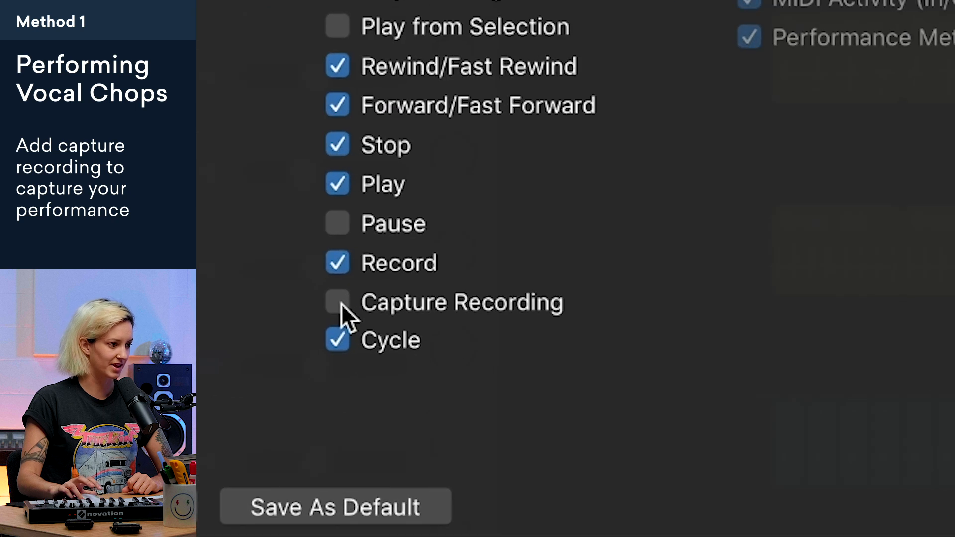
left_click(886, 370)
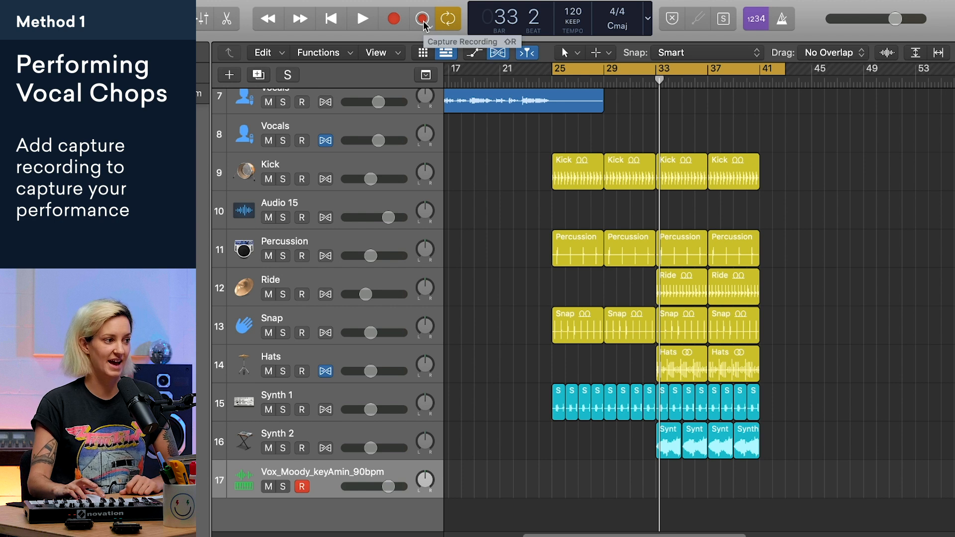
- Capture the played vocal chops as a MIDI region on the Quick Sampler track and play it back
left_click(422, 20)
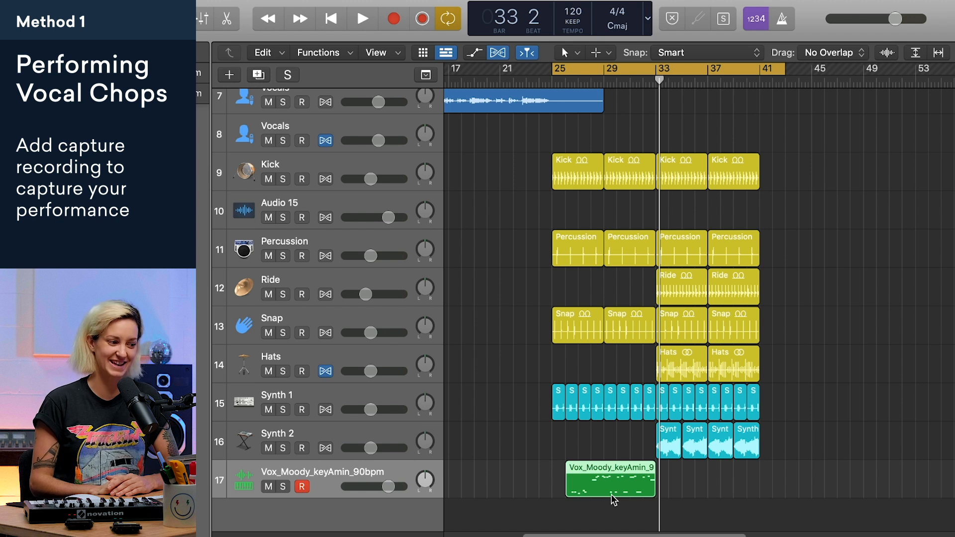
key("Return")
key("space")
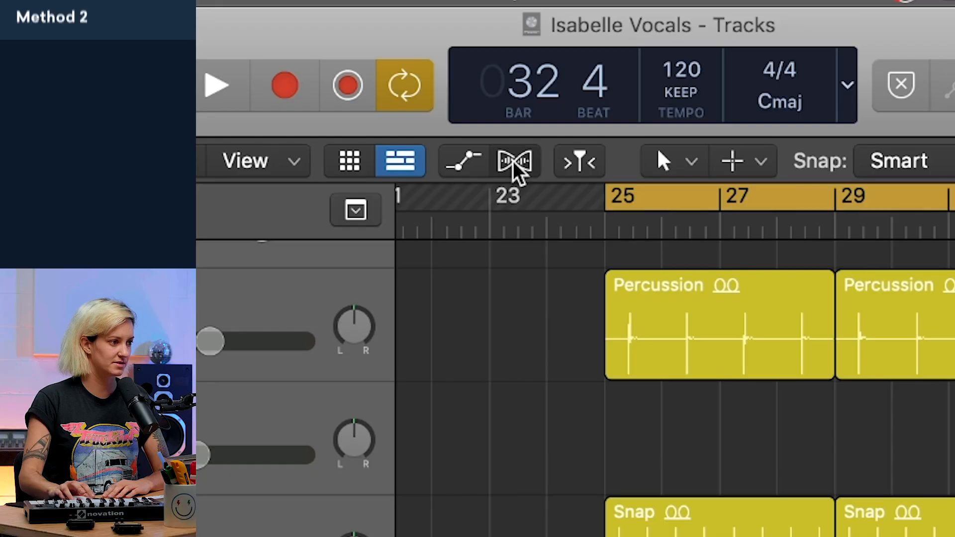
- Turn on Flex with Slicing for the Vox_Moody_keyAmin_90bpm audio track and slice its region at the transient markers
left_click(515, 163)
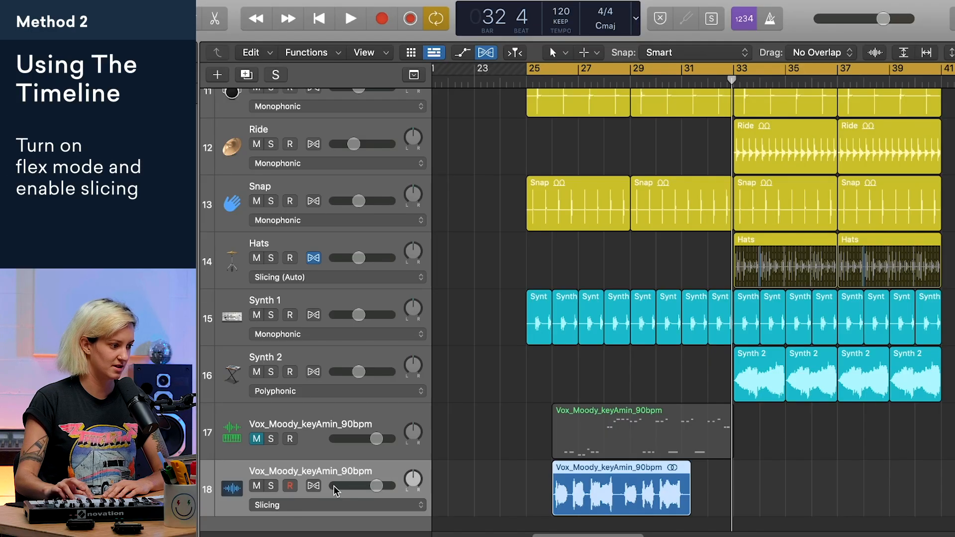
left_click(314, 486)
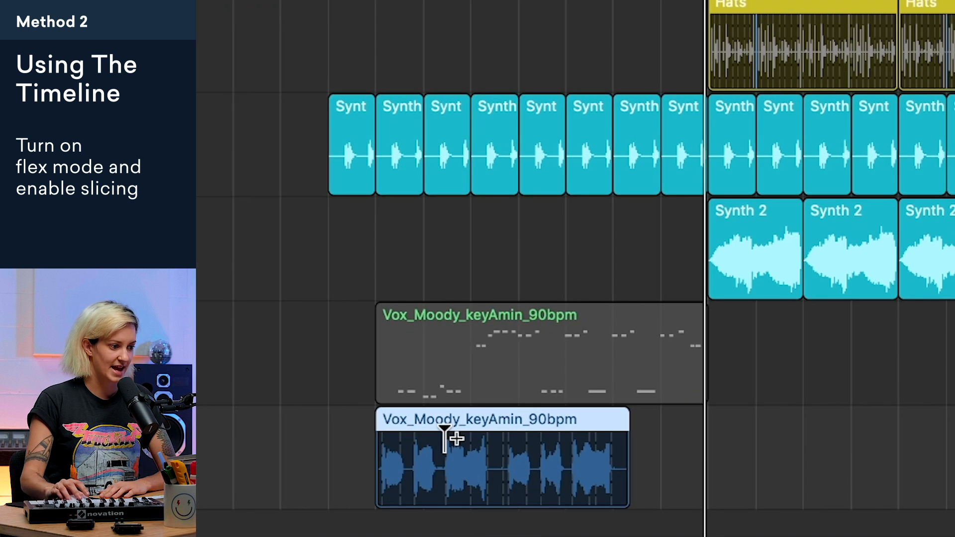
right_click(444, 434)
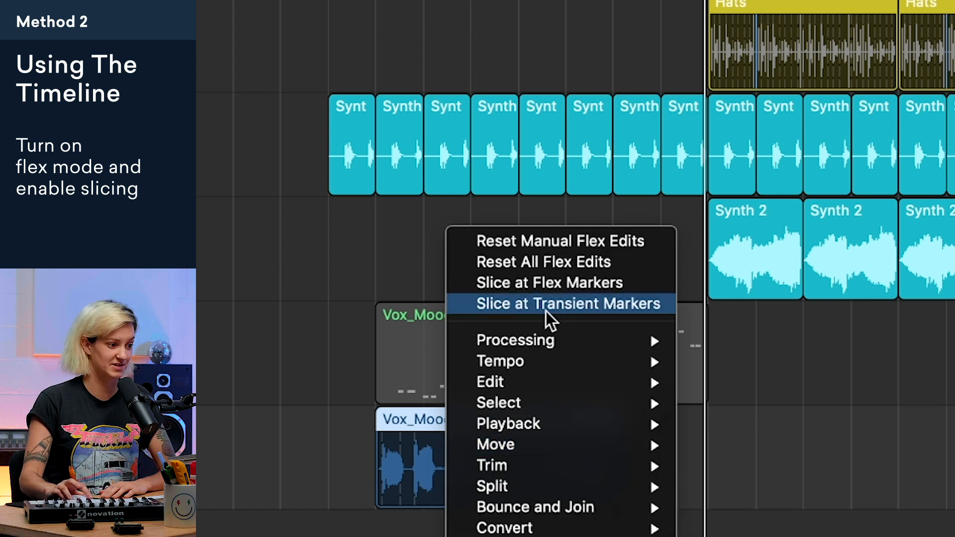
left_click(545, 311)
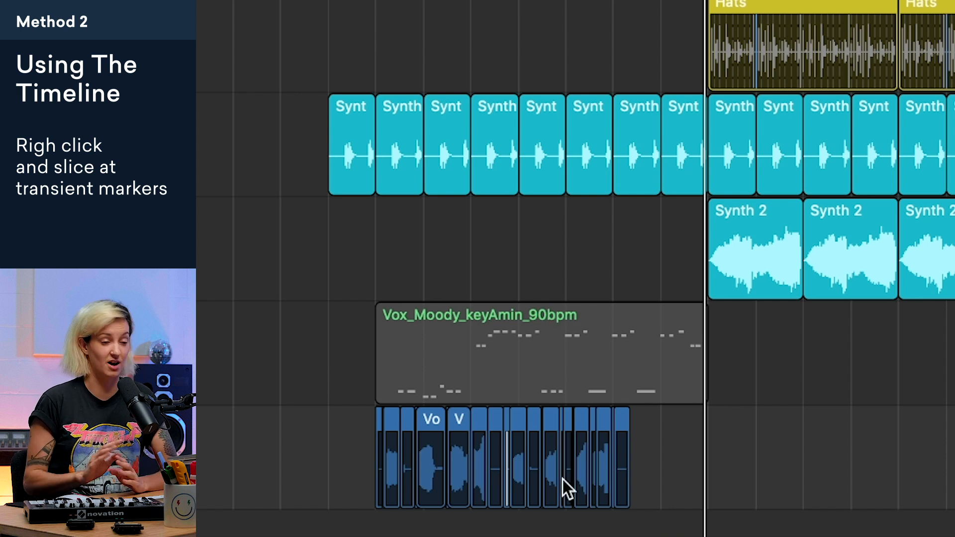
- Rearrange several of the sliced vocal regions to new positions along the audio track
key("super+Right")
key("super+Right")
key("super+Right")
key("super+Right")
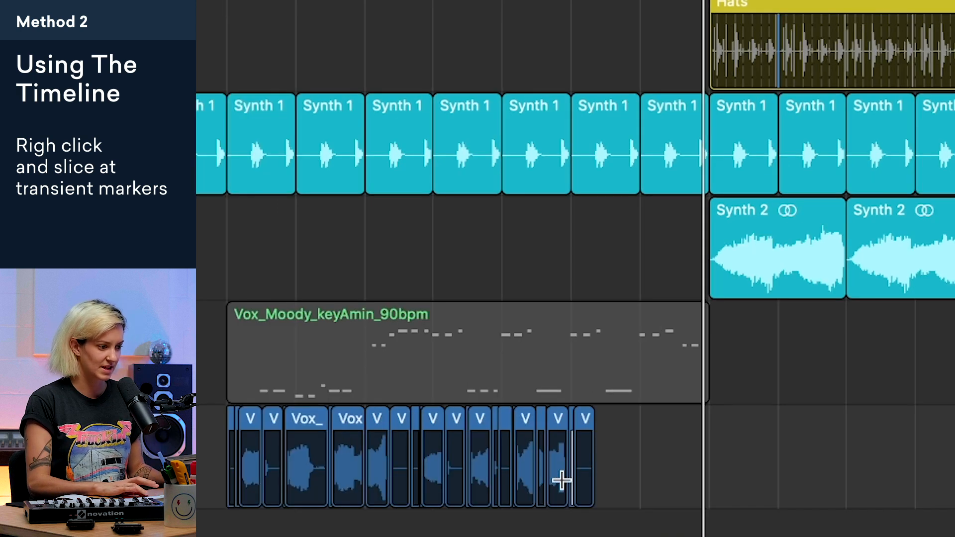
scroll(392, 463, "left", 1)
scroll(393, 464, "left", 12)
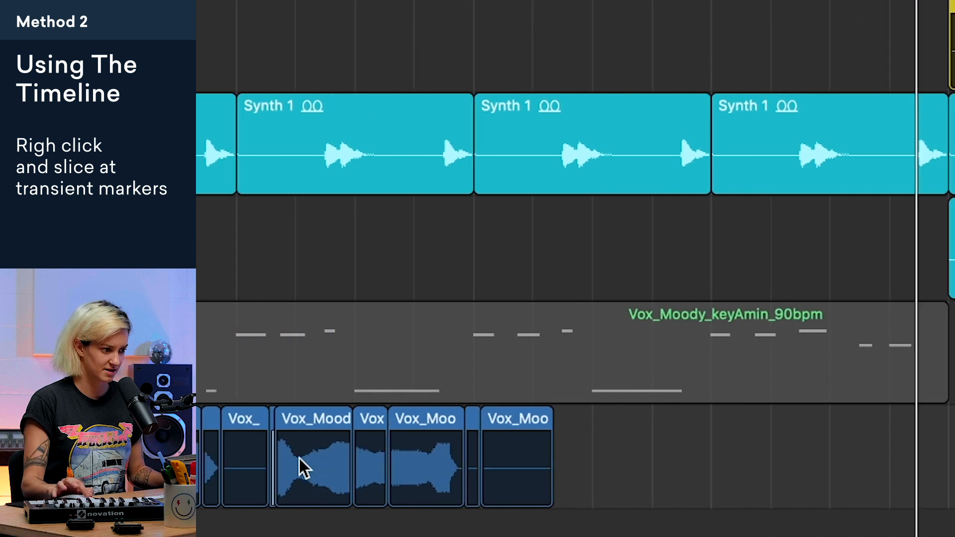
scroll(404, 482, "left", 3)
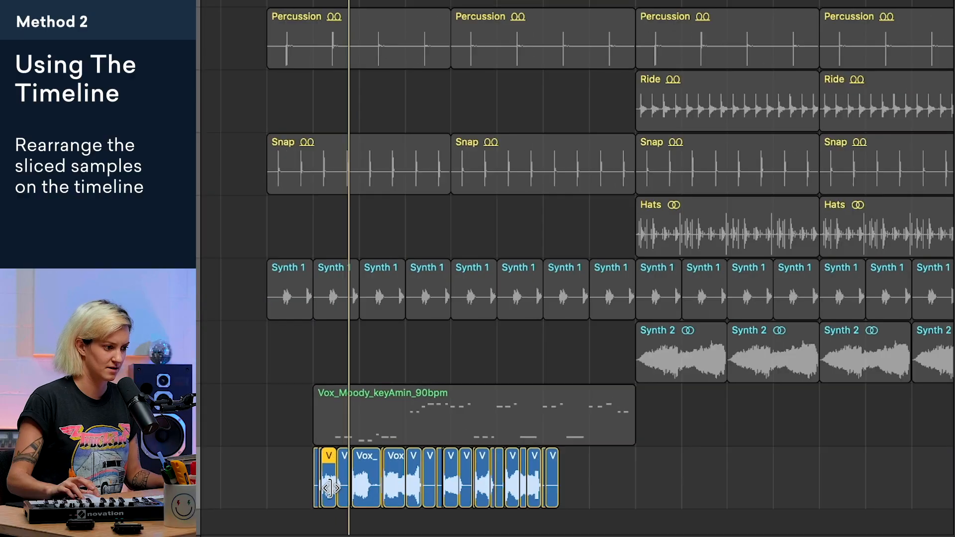
left_click_drag(329, 478, 632, 493)
left_click_drag(370, 493, 756, 493)
left_click_drag(238, 497, 868, 503)
left_click_drag(752, 483, 693, 480)
left_click_drag(865, 484, 751, 485)
- Audition the rearranged chops, reposition another early slice further along the timeline, and undo the last move
key("space")
key("ctrl+s")
key("space")
left_click_drag(336, 490, 812, 492)
left_click_drag(812, 491, 841, 494)
key("super+z")
key("space")
- Adjust the placement of the remaining vocal slices and play back the arrangement
scroll(565, 336, "right", 6)
left_click_drag(557, 502, 319, 478)
left_click_drag(322, 494, 552, 493)
left_click_drag(531, 1, 762, 1)
key("space")
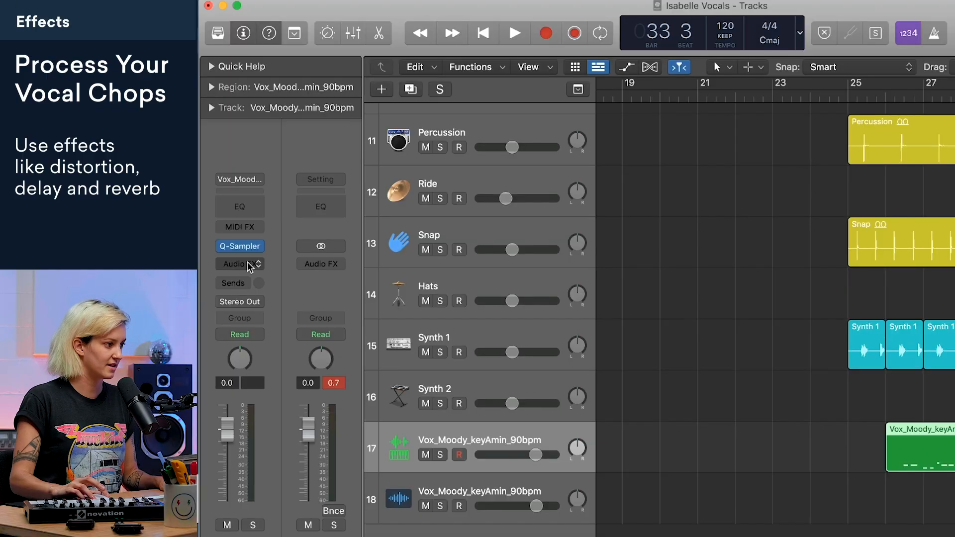
- Insert a Distortion effect on the Quick Sampler vocal track
left_click(249, 267)
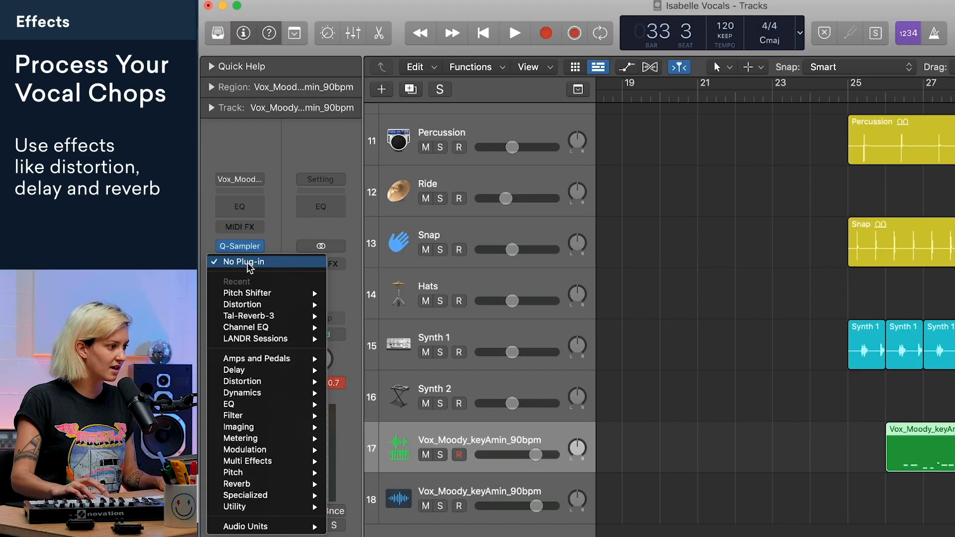
mouse_move(244, 381)
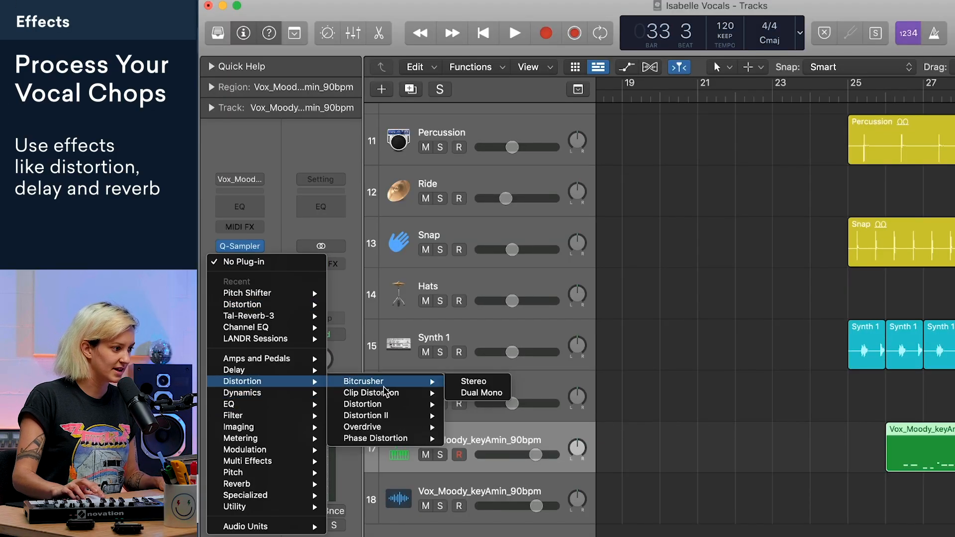
mouse_move(401, 405)
left_click(476, 407)
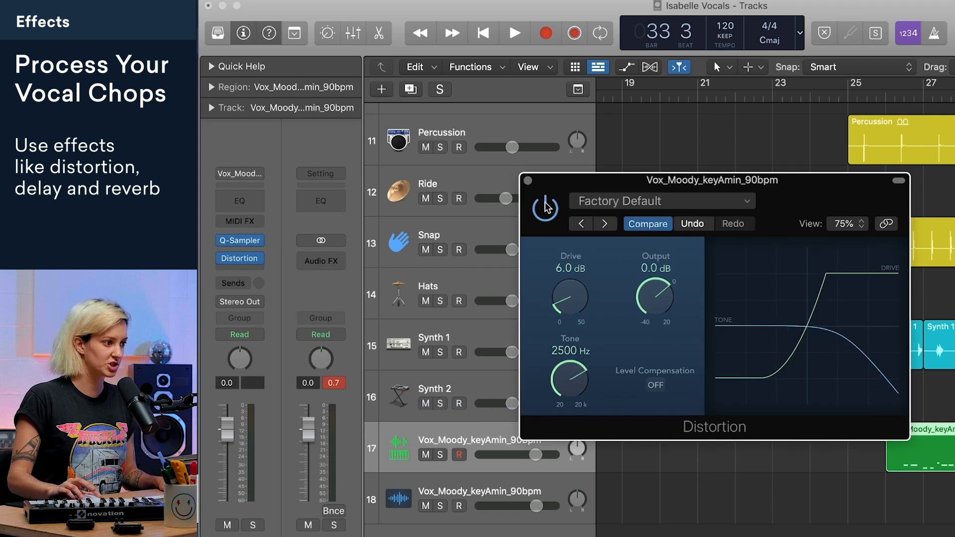
left_click(528, 181)
- Set the distortion's Drive to 4.5 dB and Tone to 5000 Hz while listening to playback
key("space")
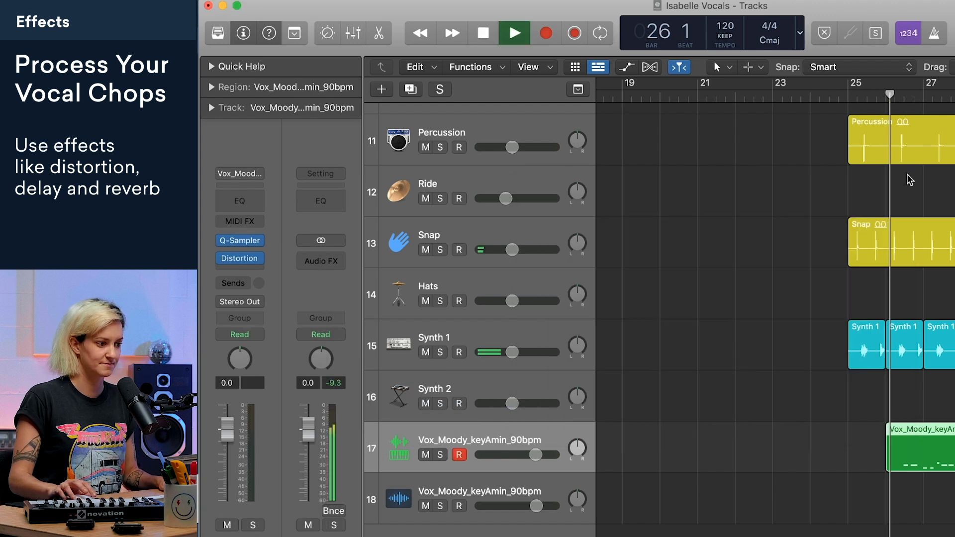
left_click(239, 259)
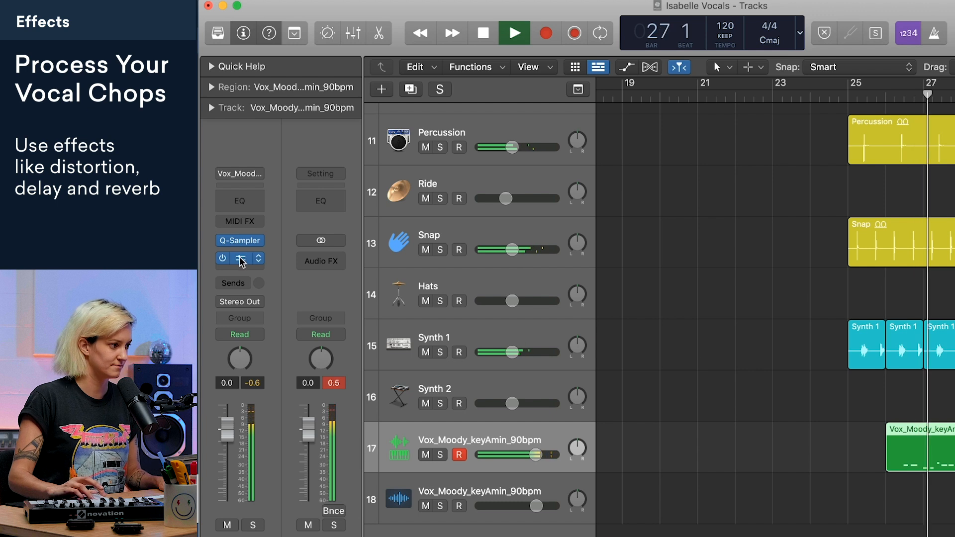
left_click_drag(572, 379, 574, 371)
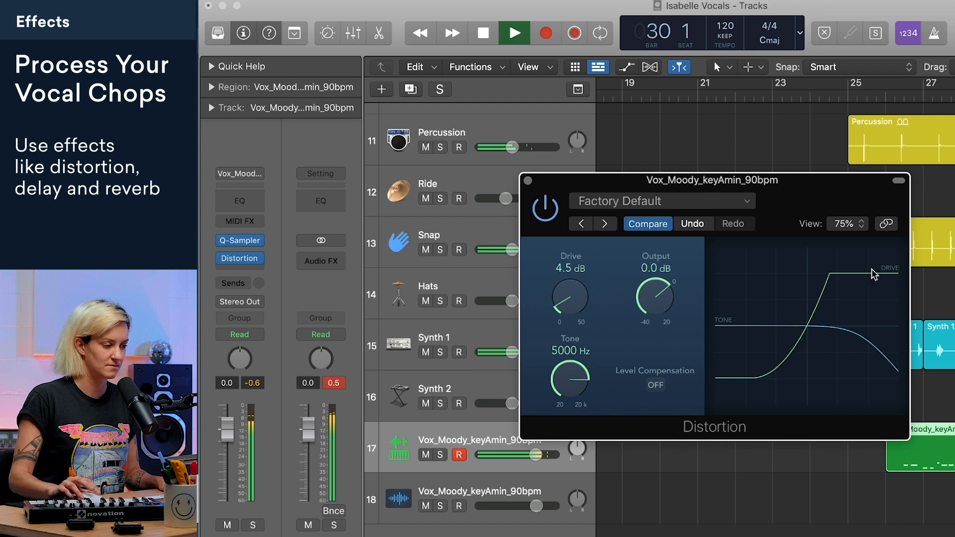
key("space")
left_click(528, 180)
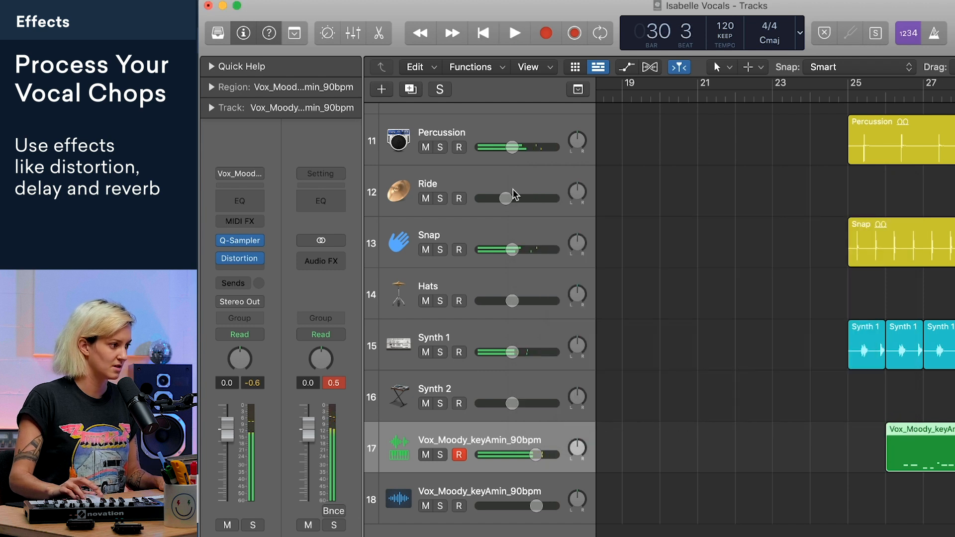
- Add a Stereo Delay after the distortion with the output mix at 11 % left and 10 % right
left_click(236, 268)
mouse_move(262, 467)
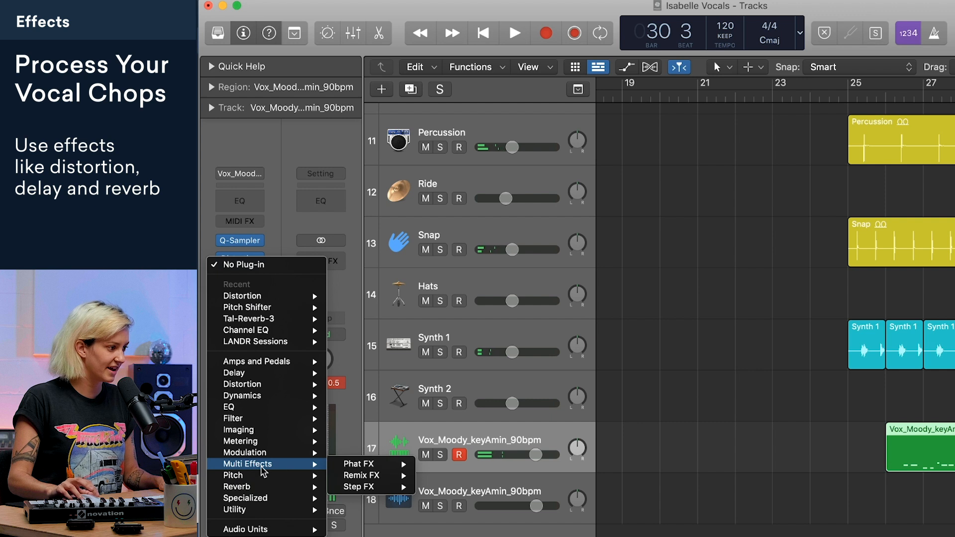
mouse_move(263, 374)
mouse_move(418, 397)
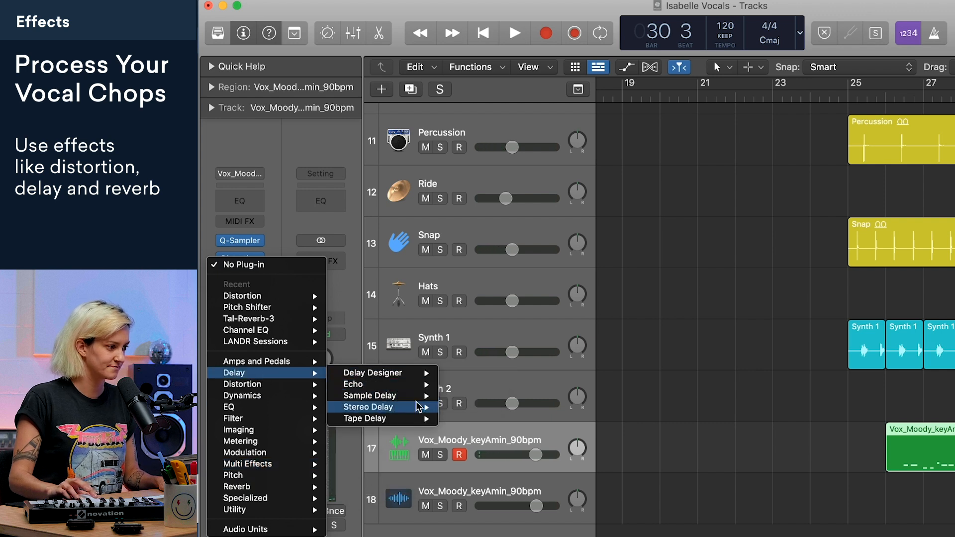
left_click(462, 411)
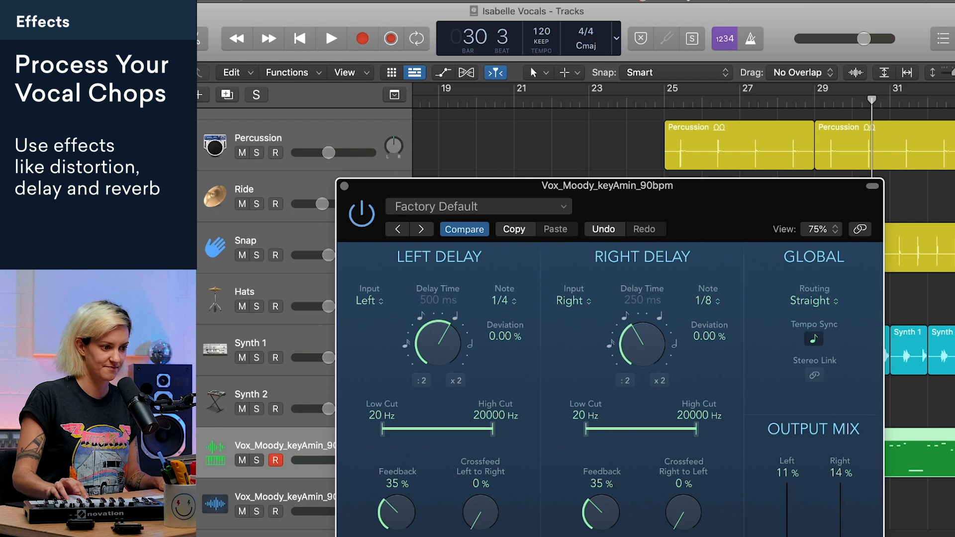
key("space")
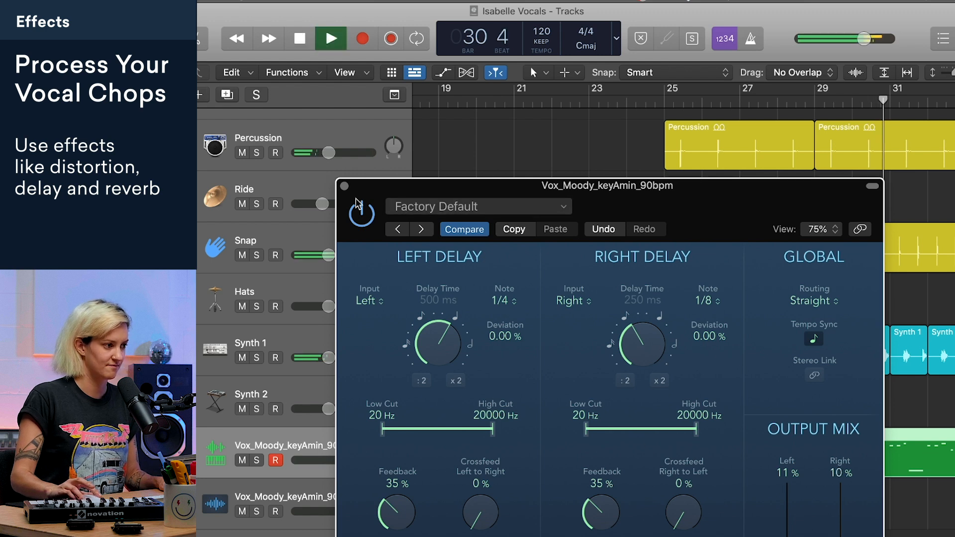
left_click(344, 187)
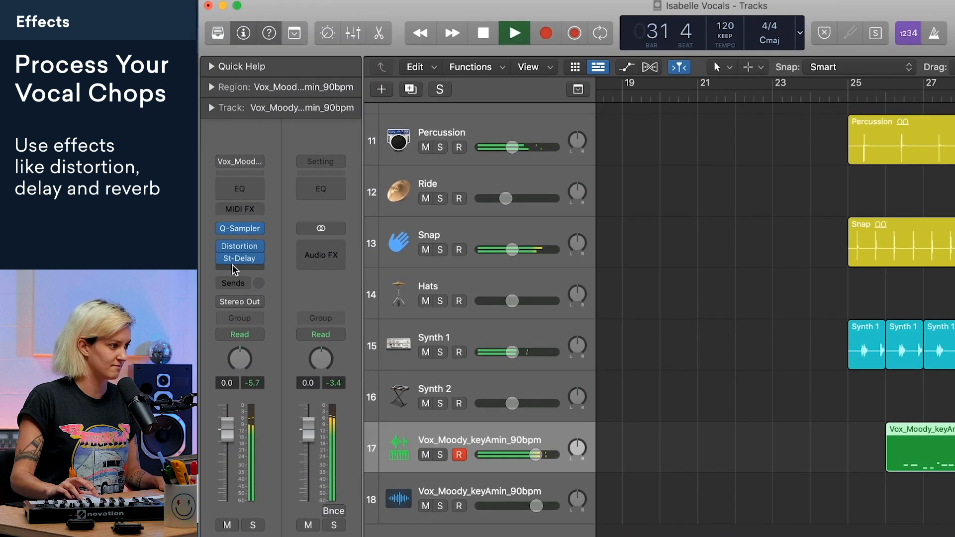
- Insert a stereo Tal-Reverb-3 after the Stereo Delay on the vocal chop track
left_click(234, 265)
mouse_move(257, 334)
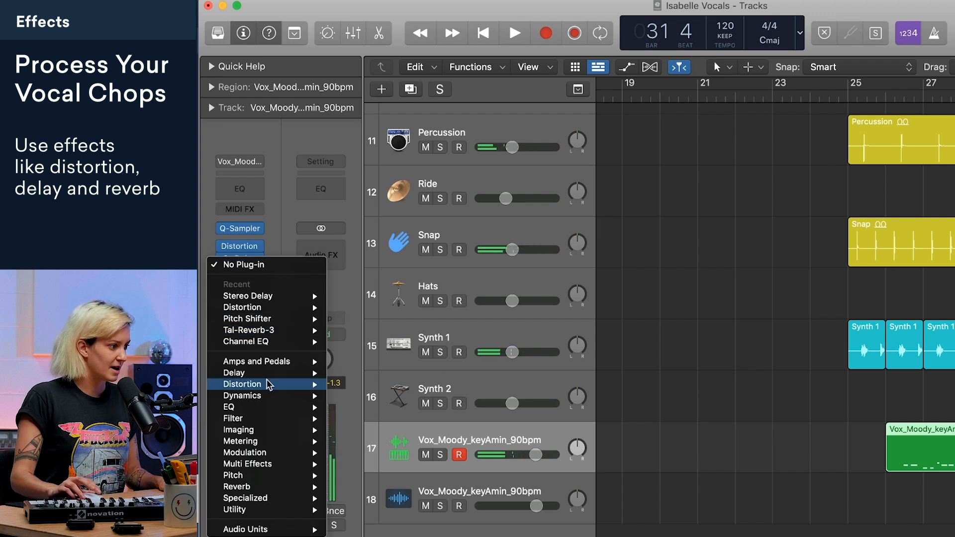
left_click(371, 330)
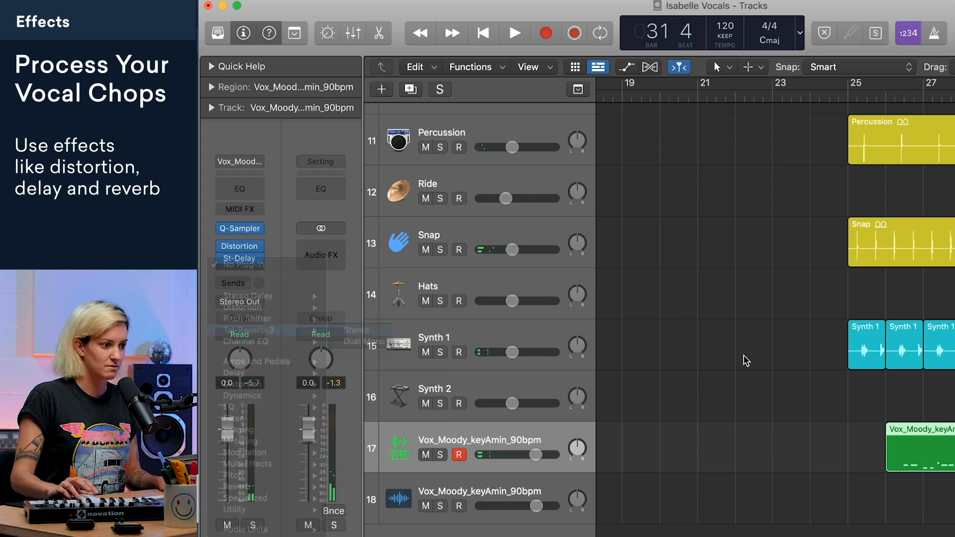
- Play the song from bar 25 and raise the reverb's Wet level to about -0.22 dB
key("space")
left_click(848, 95)
left_click_drag(843, 369, 843, 357)
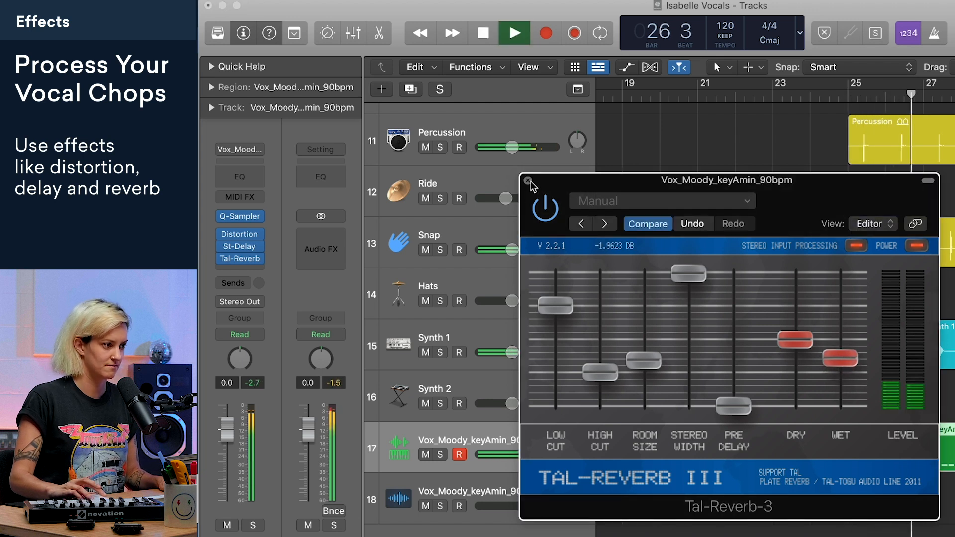
left_click_drag(852, 347, 852, 344)
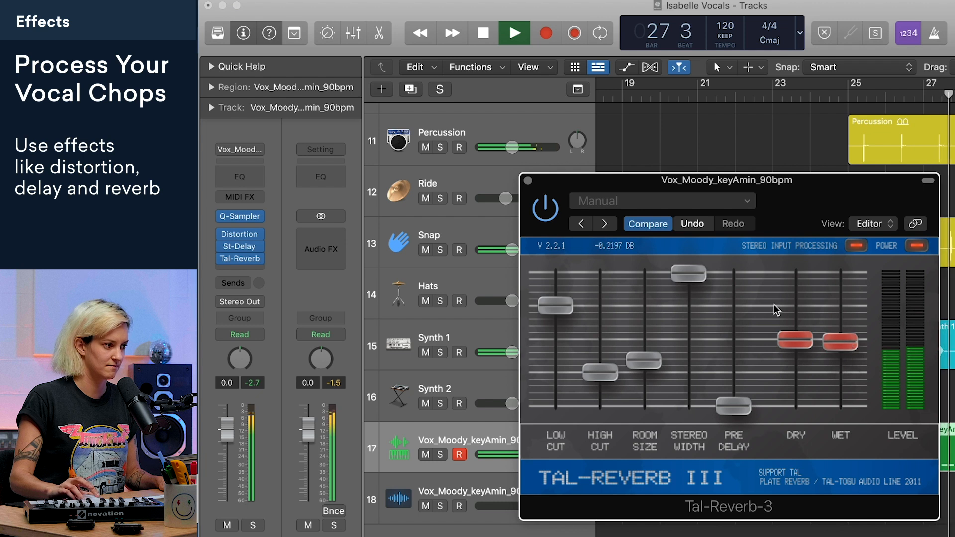
left_click(528, 181)
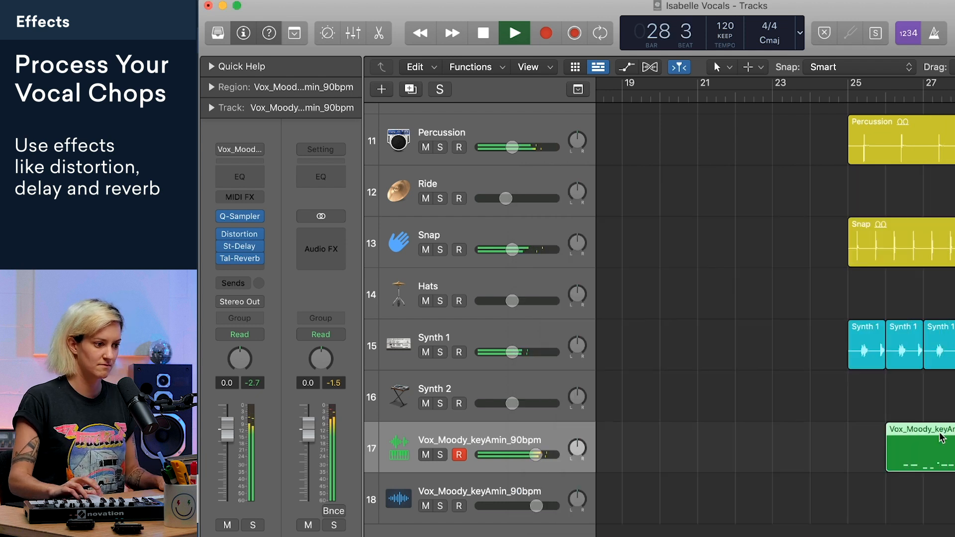
scroll(940, 439, "down", 2)
scroll(946, 437, "right", 5)
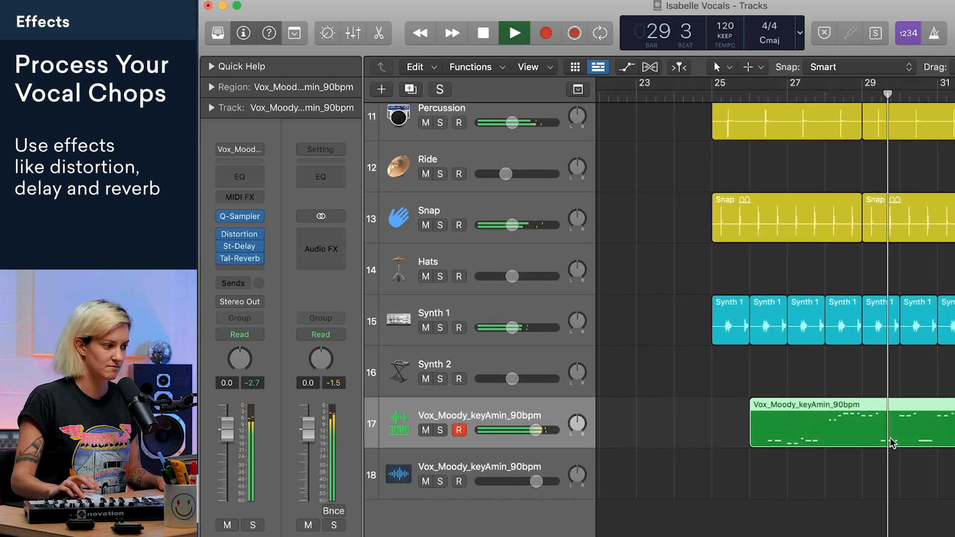